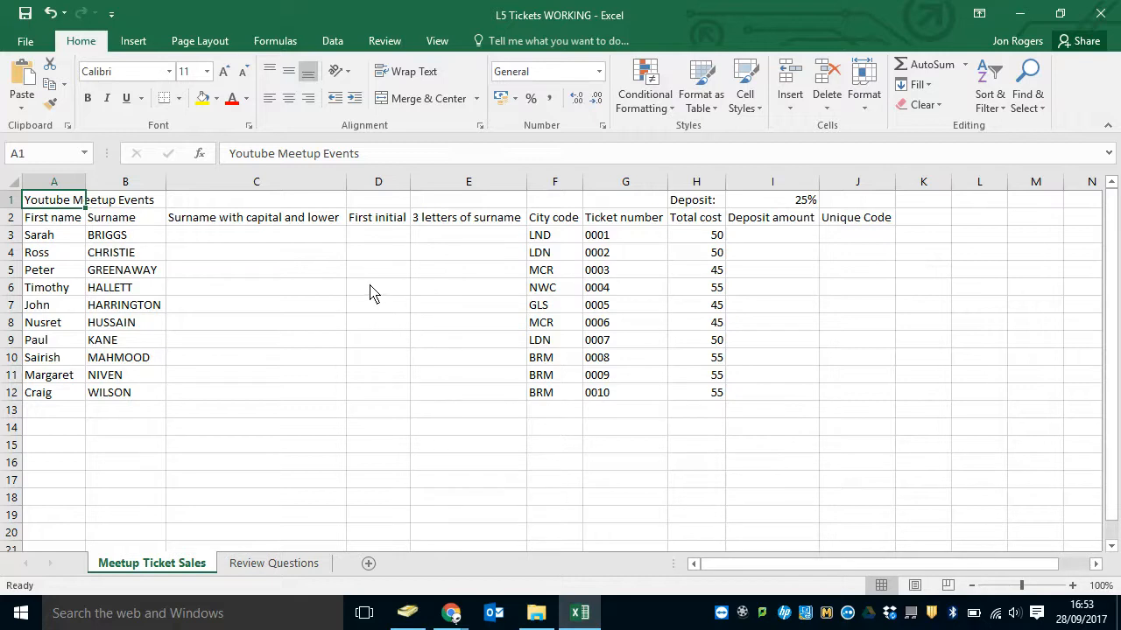
- Begin inserting a function in cell C3 and limit the function list to the Text category
{"action": "left_click", "coordinate": [309, 237]}
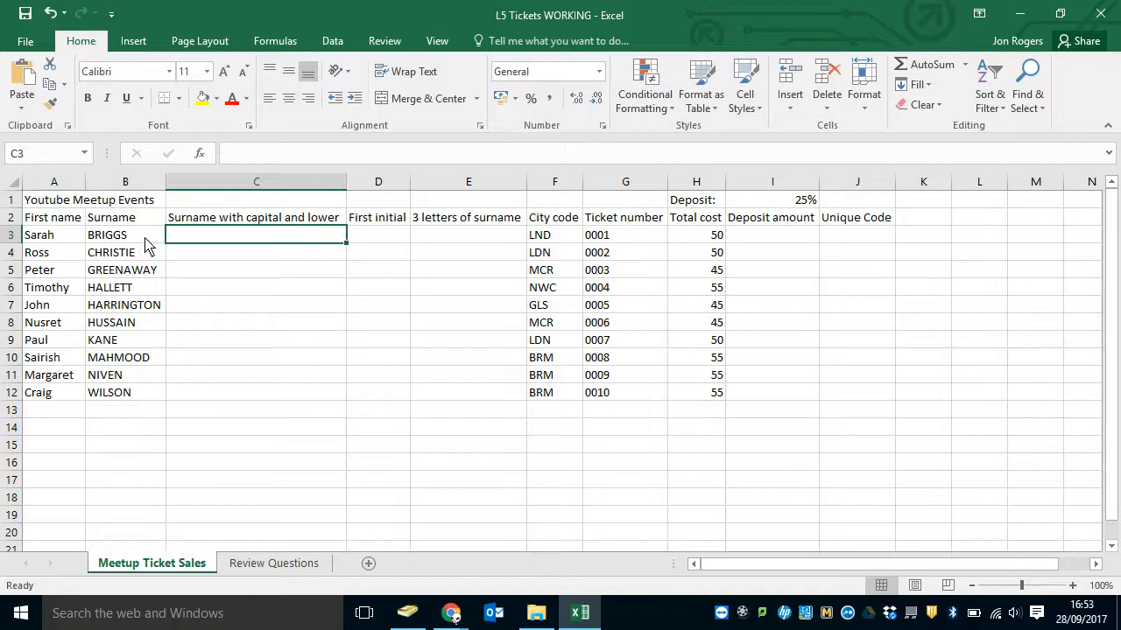
{"action": "left_click", "coordinate": [200, 162]}
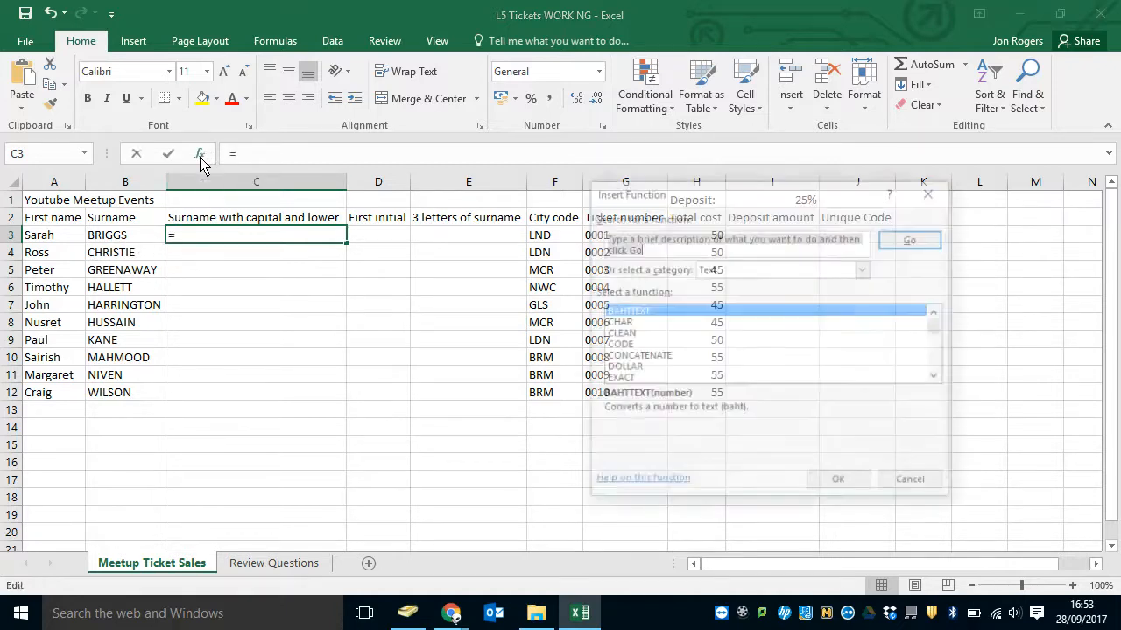
{"action": "left_click", "coordinate": [865, 270]}
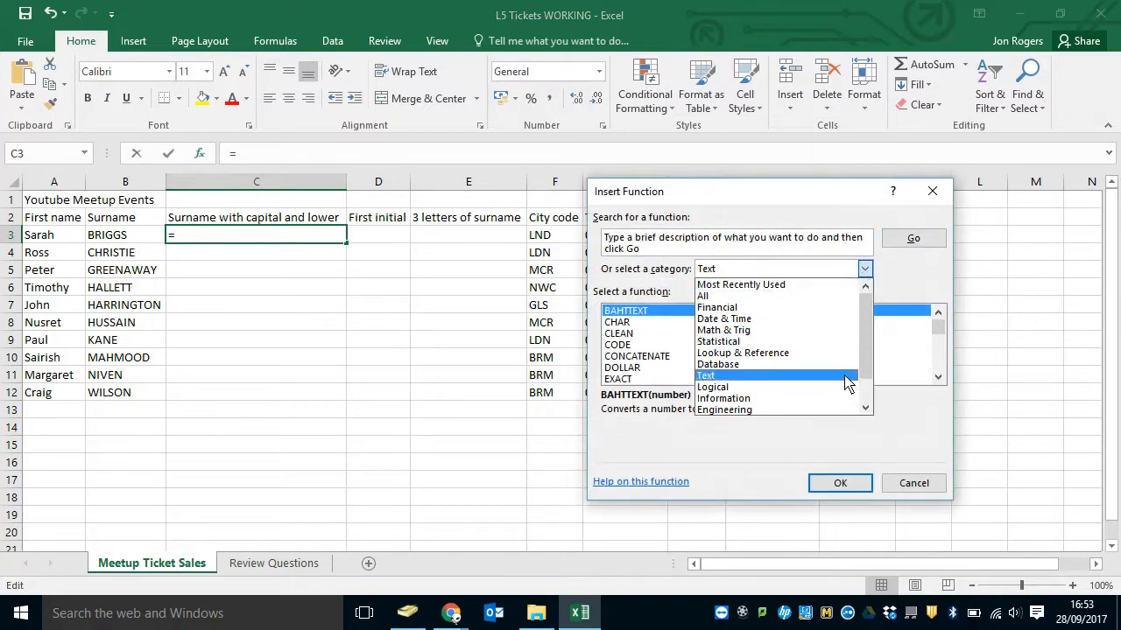
{"action": "left_click", "coordinate": [750, 377]}
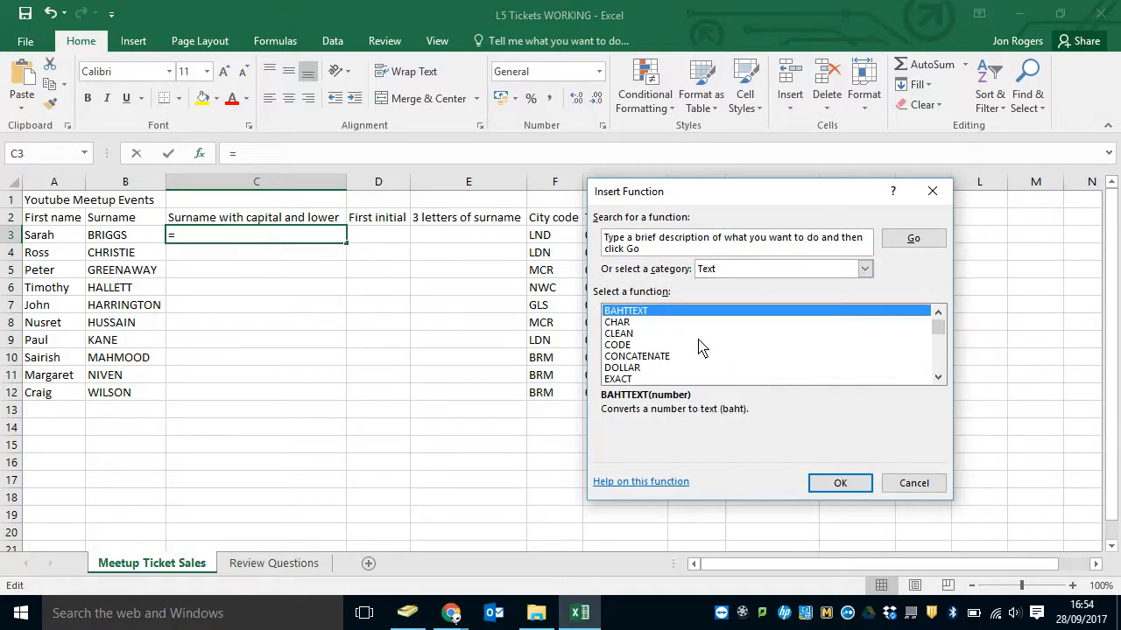
- Examine the descriptions of the UPPER and LOWER functions in the Text function list
{"action": "scroll", "coordinate": [697, 347], "scroll_direction": "down", "scroll_amount": 7}
{"action": "scroll", "coordinate": [698, 347], "scroll_direction": "up", "scroll_amount": 7}
{"action": "scroll", "coordinate": [693, 348], "scroll_direction": "down", "scroll_amount": 7}
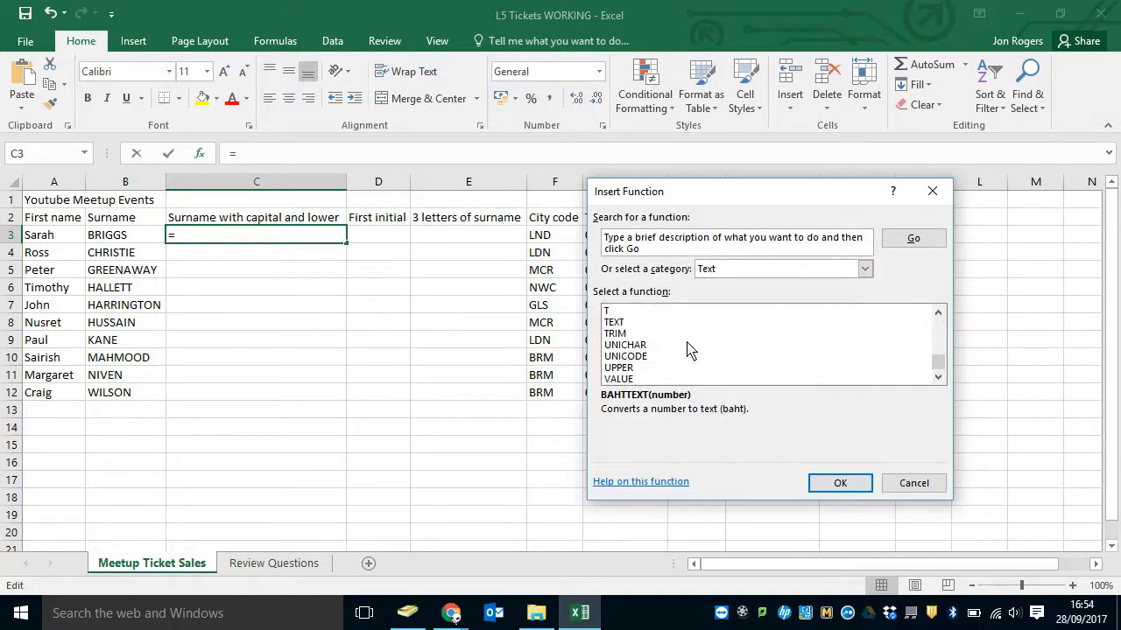
{"action": "left_click", "coordinate": [629, 368]}
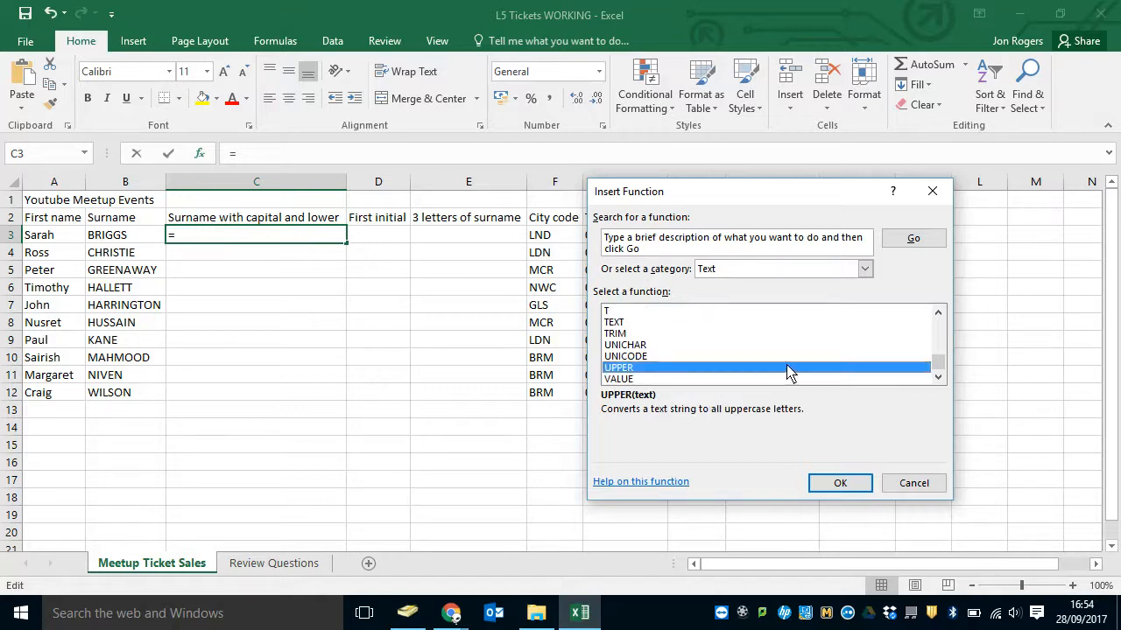
{"action": "scroll", "coordinate": [730, 368], "scroll_direction": "up", "scroll_amount": 2}
{"action": "scroll", "coordinate": [665, 337], "scroll_direction": "up", "scroll_amount": 1}
{"action": "left_click", "coordinate": [648, 312]}
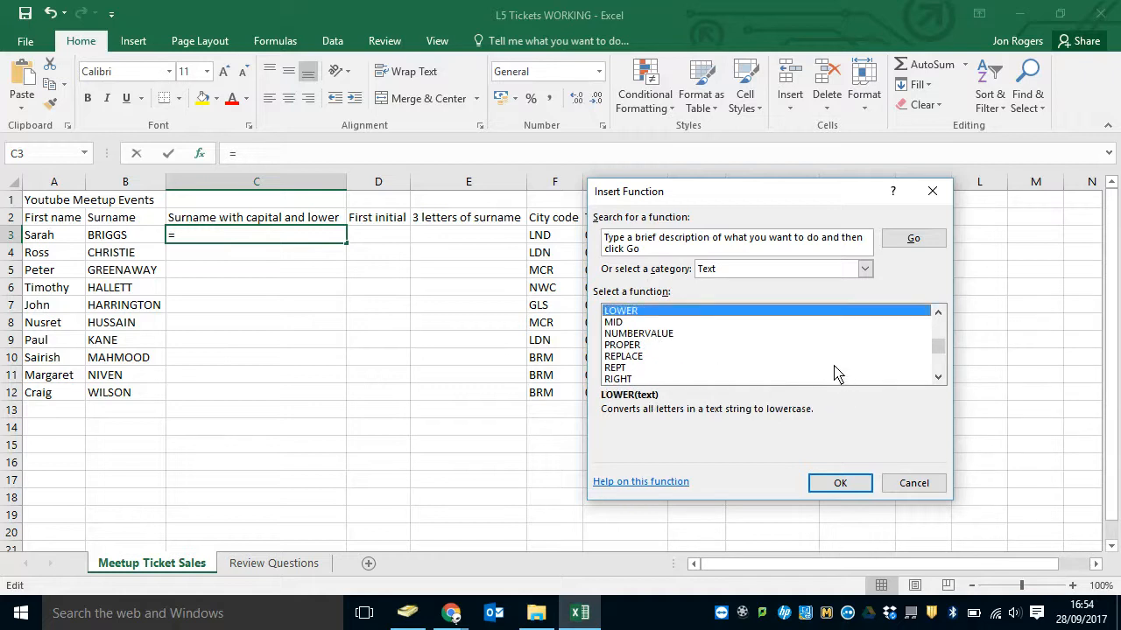
- Insert the PROPER function in C3 with B3 as its text and fill the formula down to C12
{"action": "left_click", "coordinate": [639, 345]}
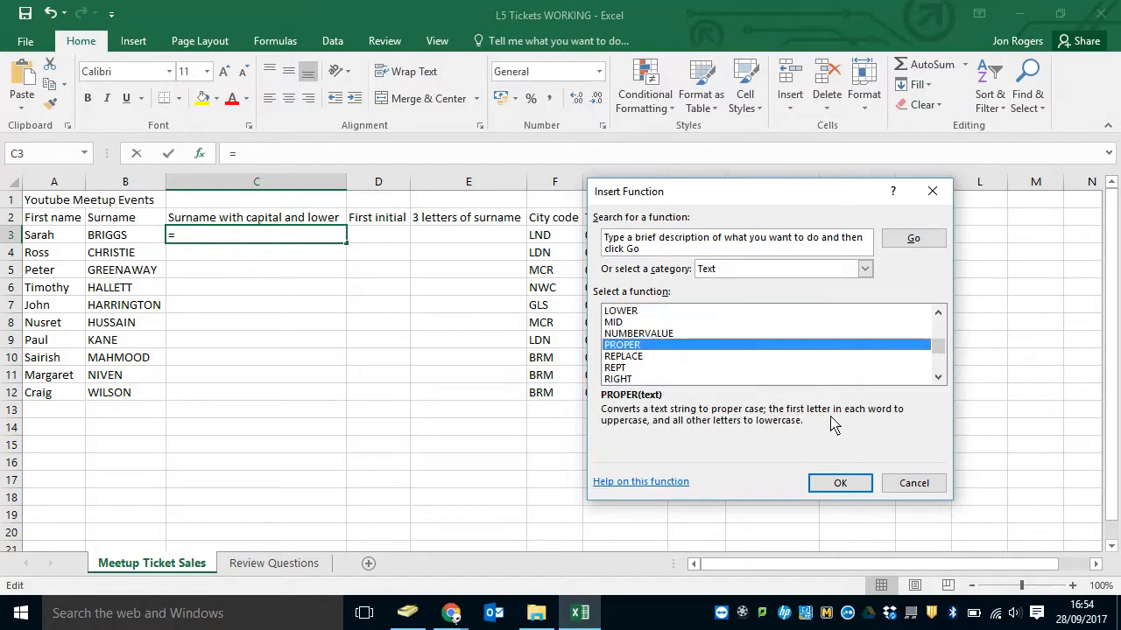
{"action": "left_click", "coordinate": [838, 486]}
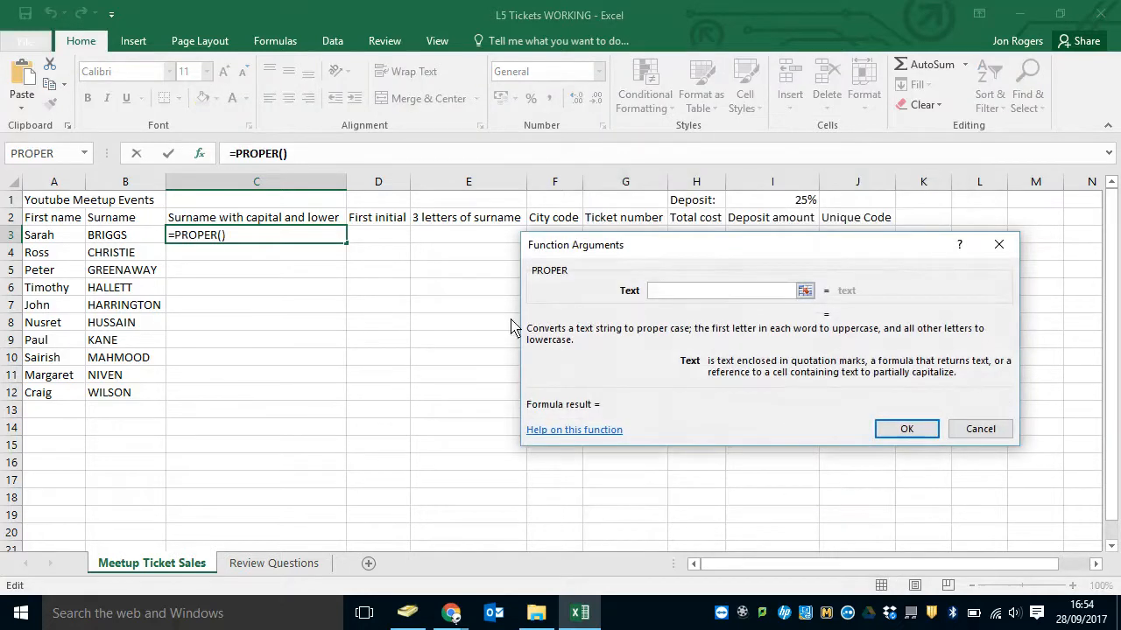
{"action": "left_click", "coordinate": [805, 292]}
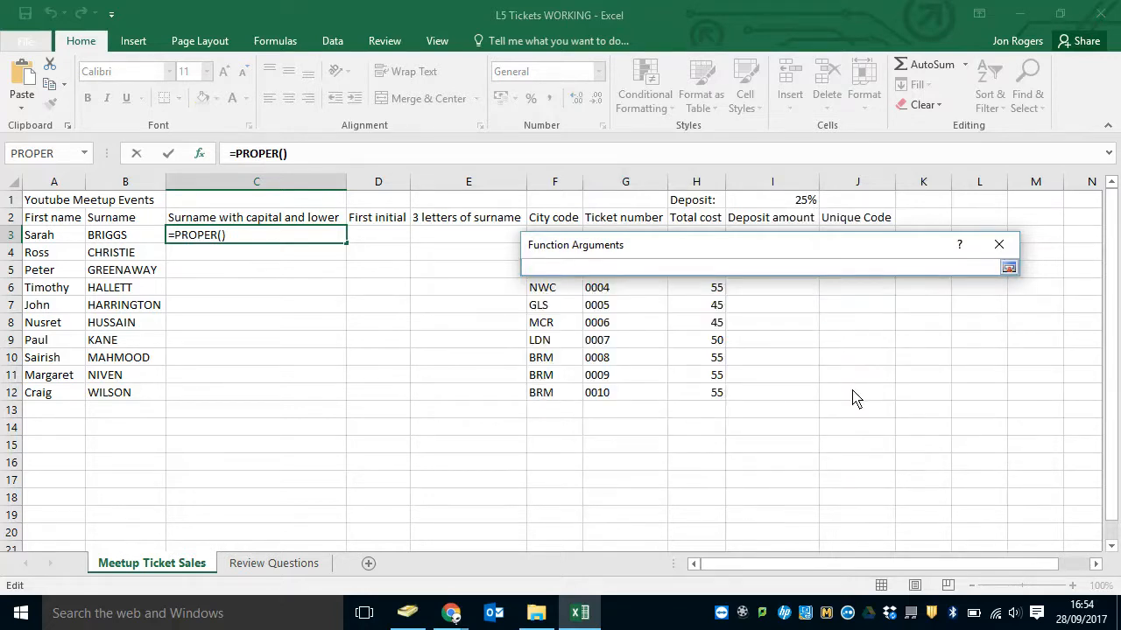
{"action": "left_click", "coordinate": [125, 238]}
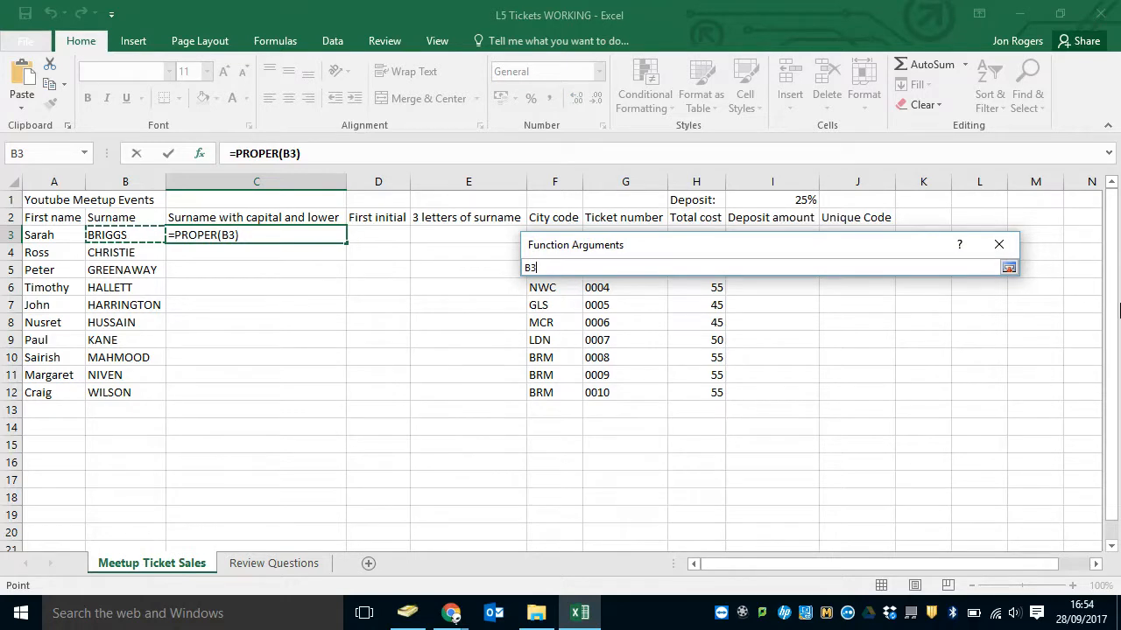
{"action": "left_click", "coordinate": [1009, 268]}
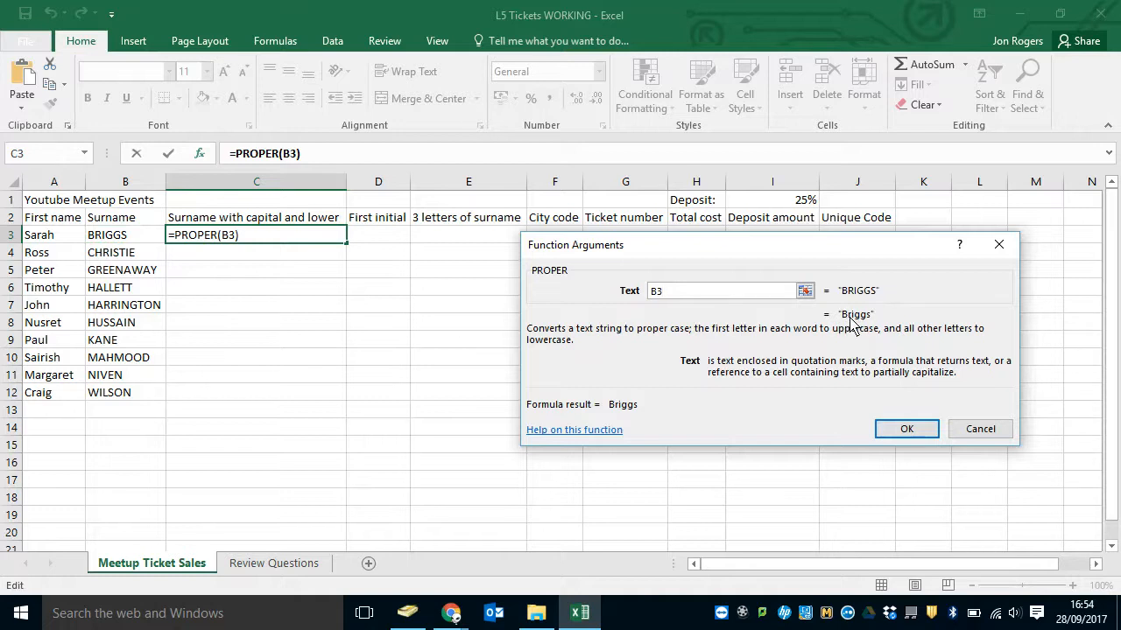
{"action": "left_click", "coordinate": [907, 433]}
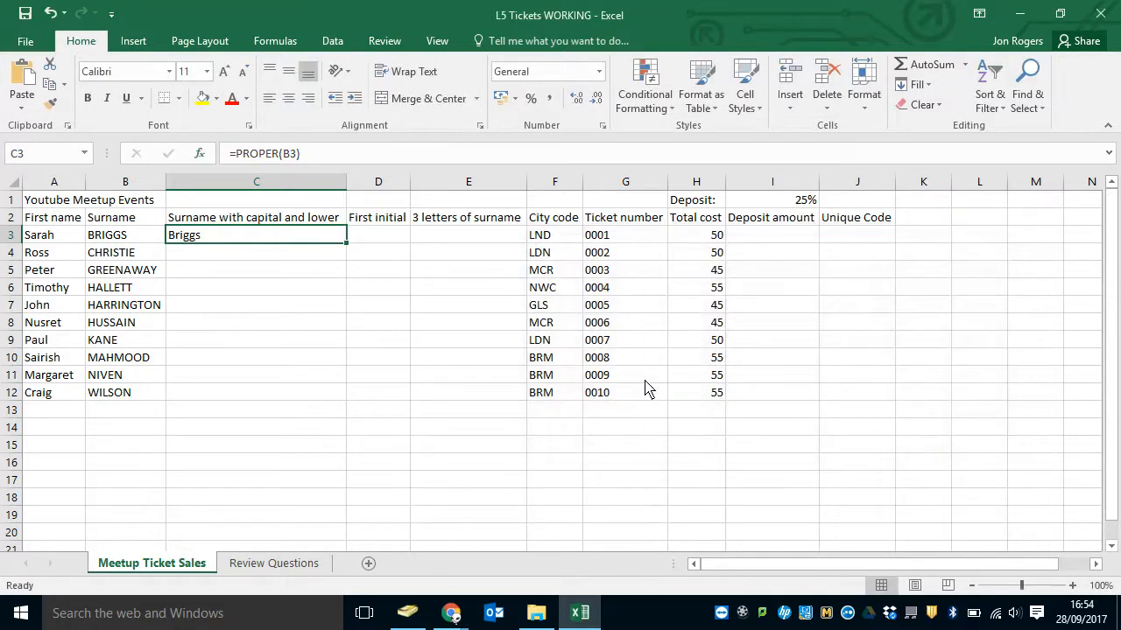
{"action": "left_click_drag", "start_coordinate": [346, 242], "coordinate": [349, 401]}
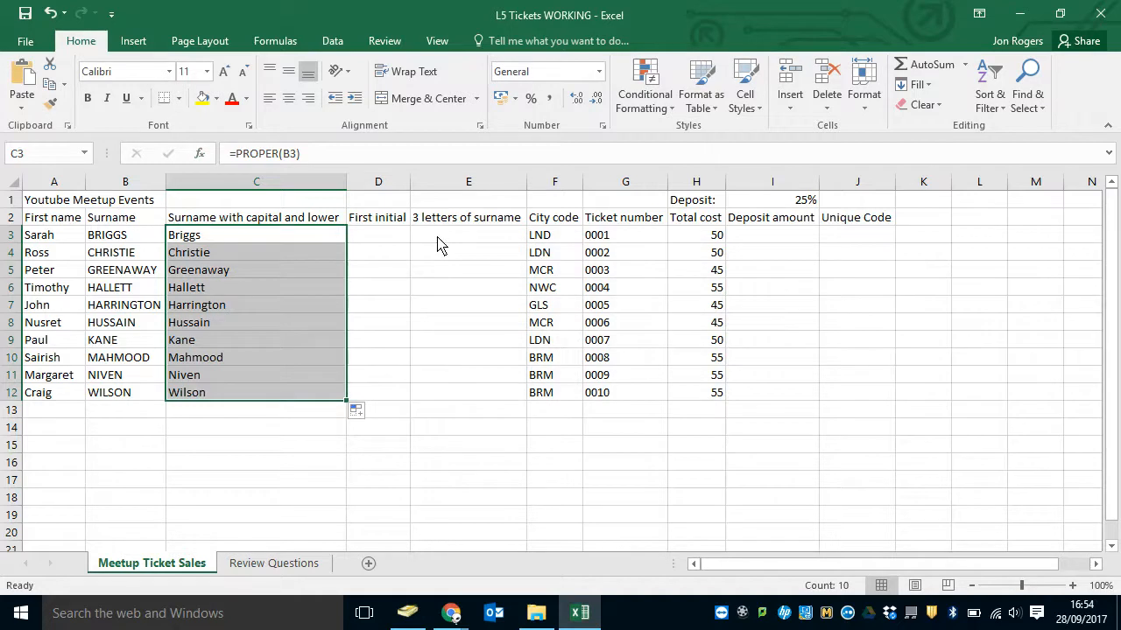
- Insert the LEFT text function in cell D3 under the First initial heading
{"action": "left_click", "coordinate": [388, 236]}
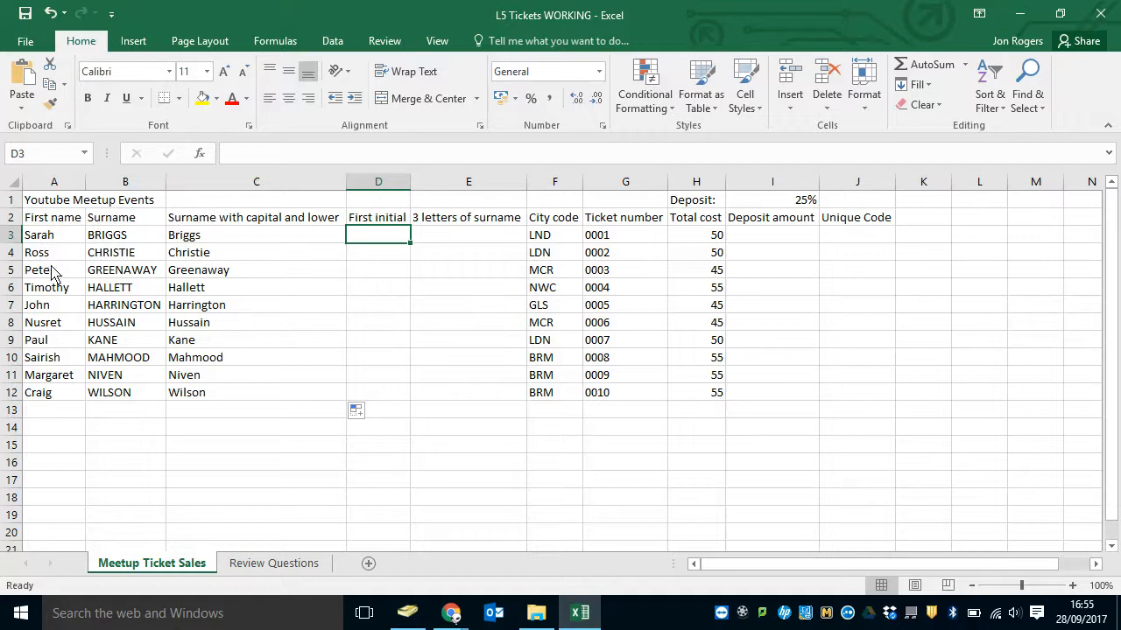
{"action": "left_click", "coordinate": [199, 156]}
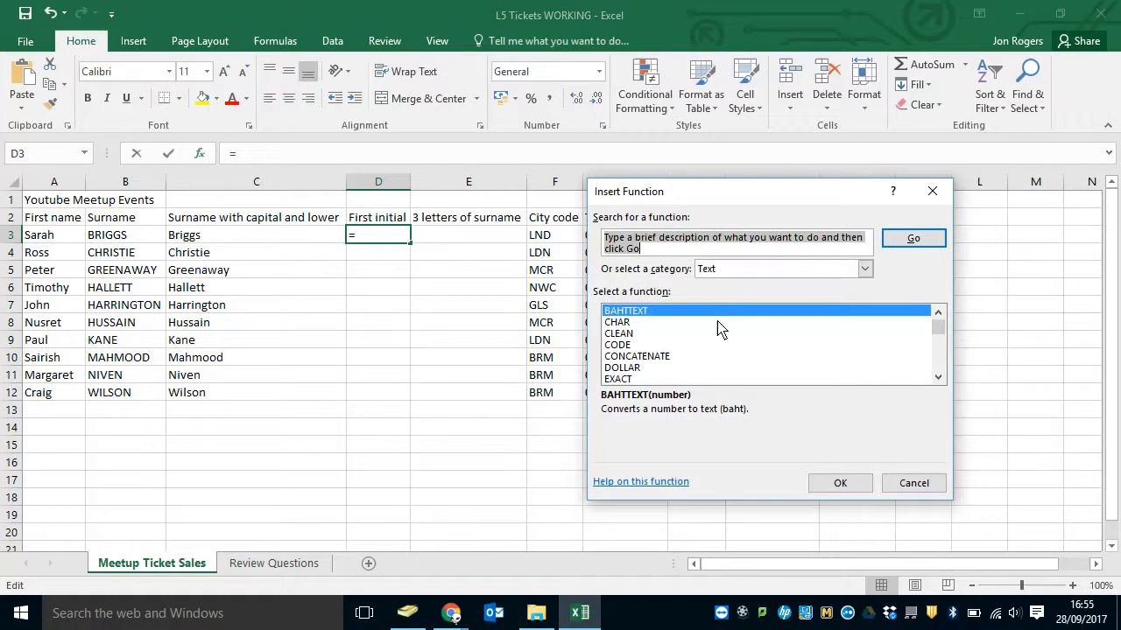
{"action": "scroll", "coordinate": [716, 326], "scroll_direction": "down", "scroll_amount": 1}
{"action": "left_click", "coordinate": [655, 378]}
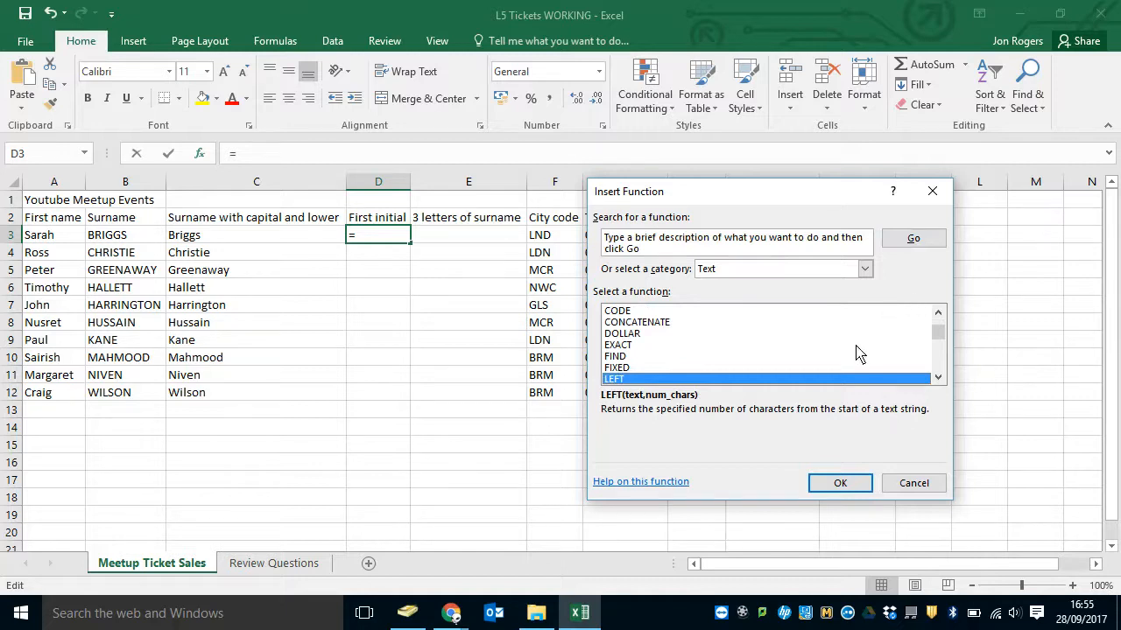
{"action": "scroll", "coordinate": [854, 354], "scroll_direction": "down", "scroll_amount": 5}
{"action": "scroll", "coordinate": [855, 355], "scroll_direction": "up", "scroll_amount": 1}
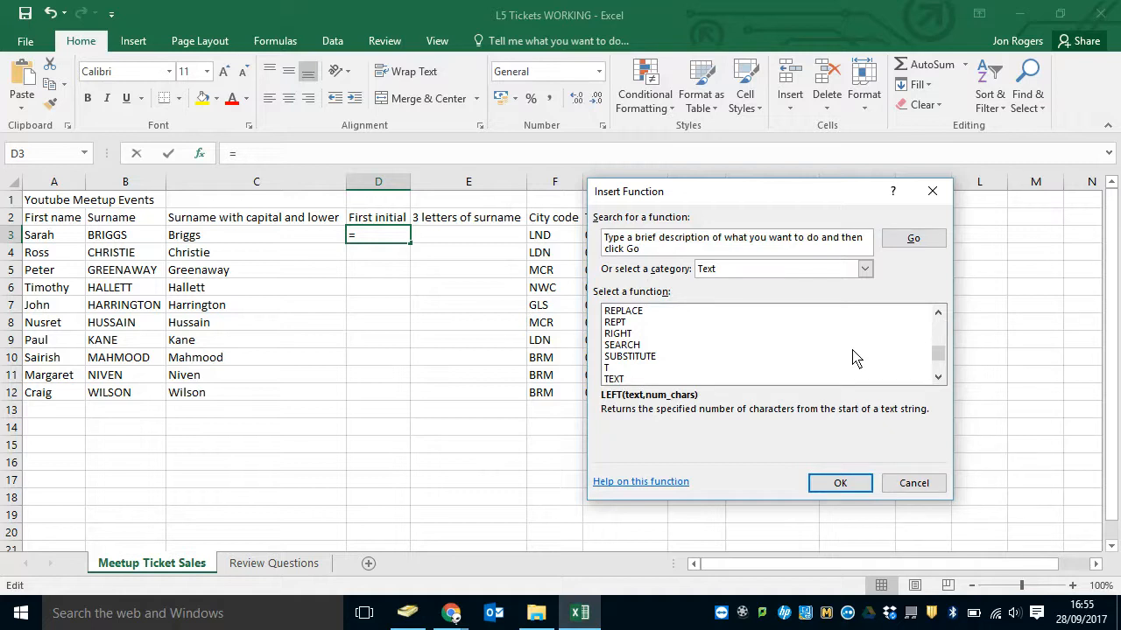
{"action": "scroll", "coordinate": [855, 367], "scroll_direction": "up", "scroll_amount": 7}
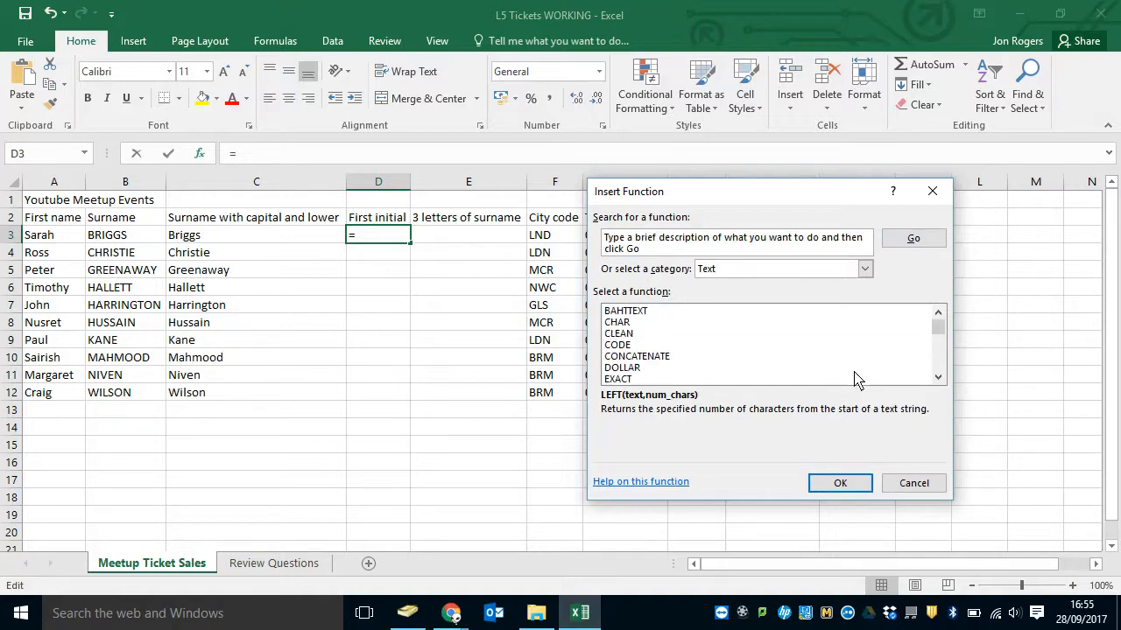
{"action": "scroll", "coordinate": [854, 378], "scroll_direction": "down", "scroll_amount": 2}
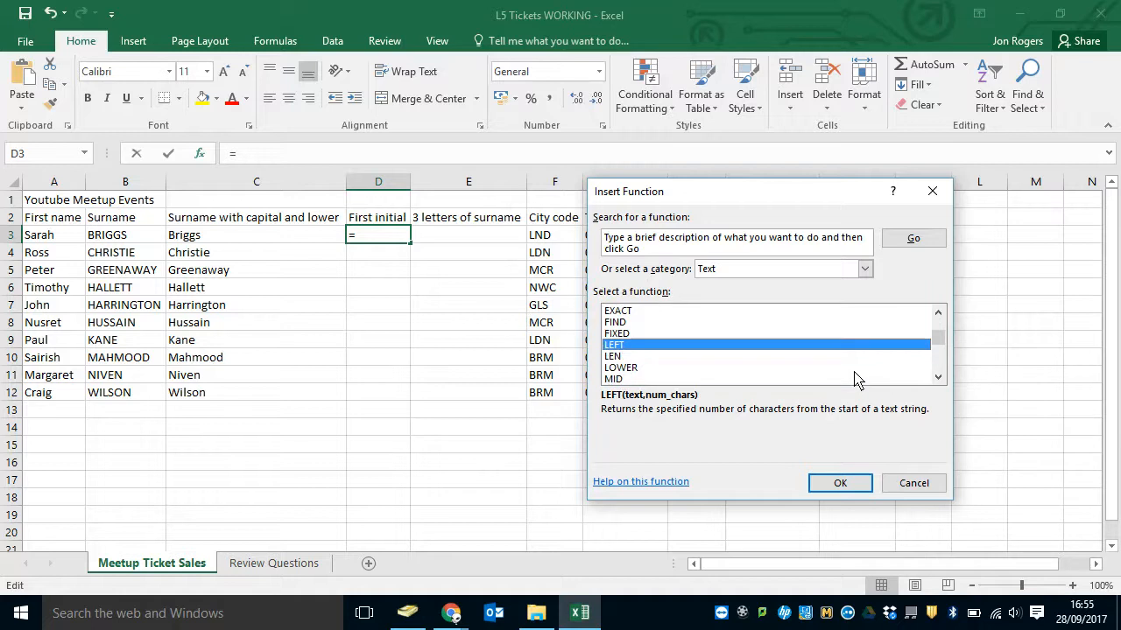
{"action": "left_click", "coordinate": [840, 486]}
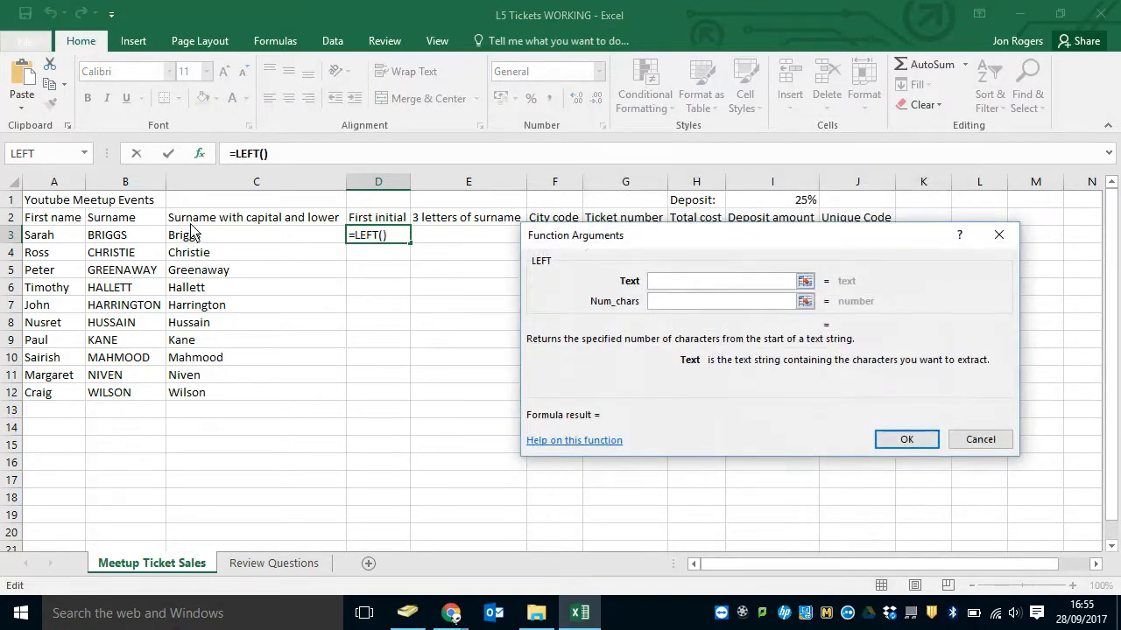
- Set LEFT's text to A3 and its number of characters to 1, and fill the formula down to D12
{"action": "left_click", "coordinate": [55, 236]}
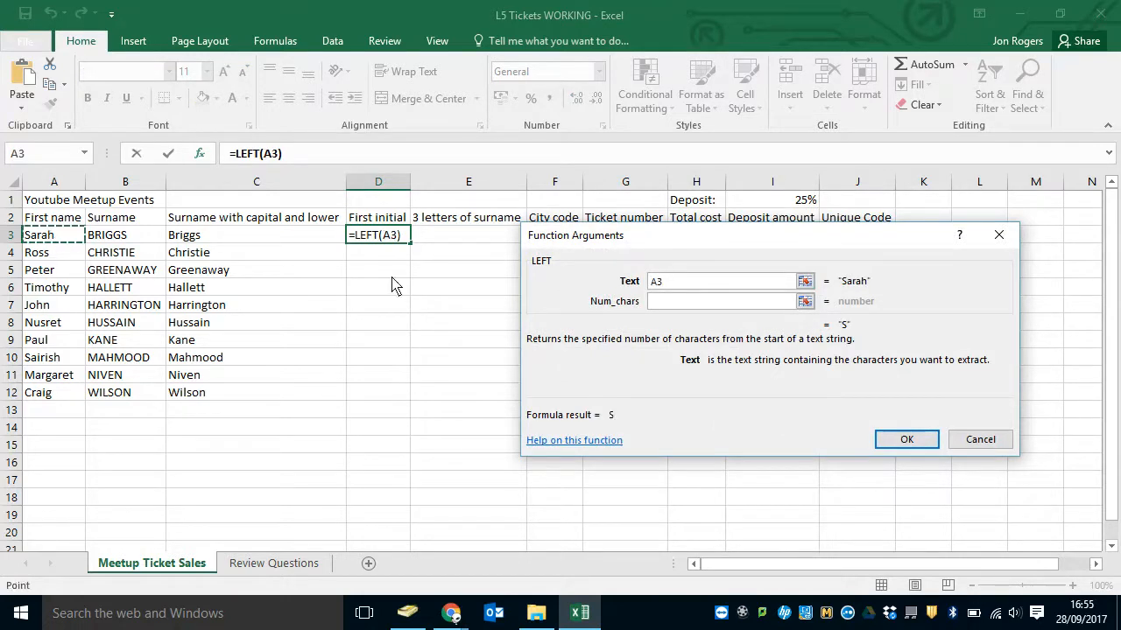
{"action": "left_click", "coordinate": [702, 306]}
{"action": "type", "text": "1"}
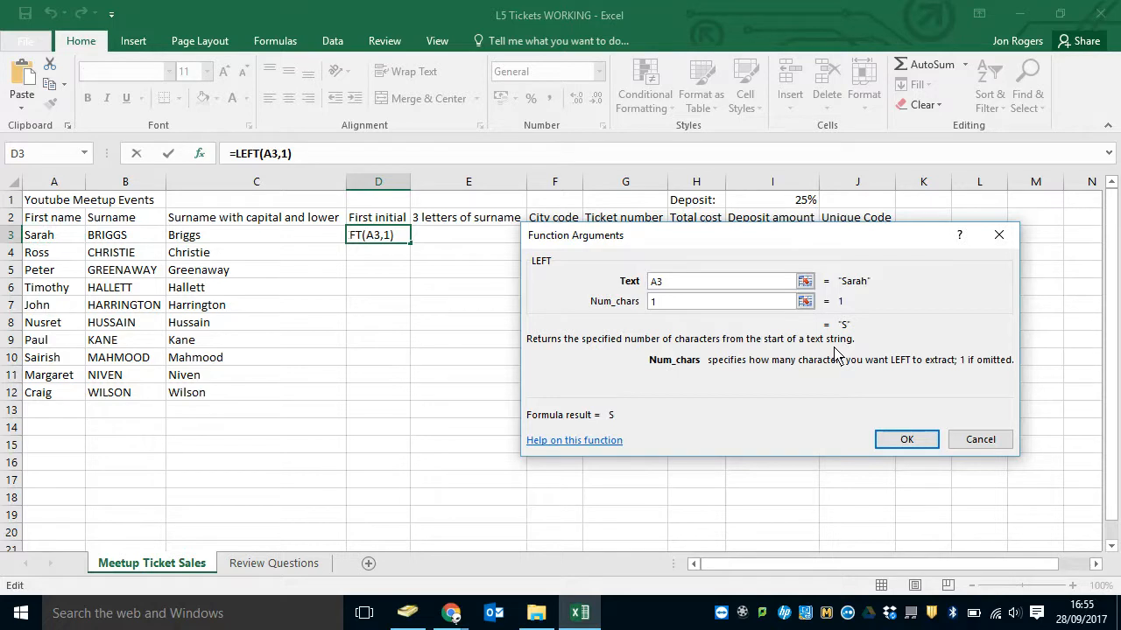
{"action": "left_click", "coordinate": [908, 440]}
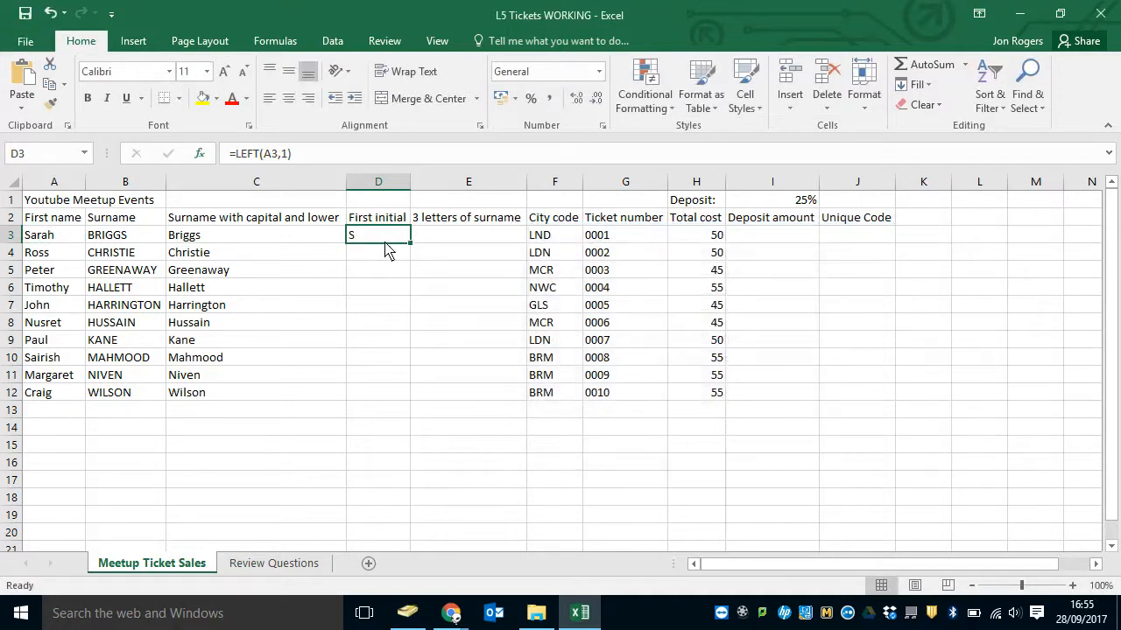
{"action": "left_click_drag", "start_coordinate": [409, 247], "coordinate": [412, 415]}
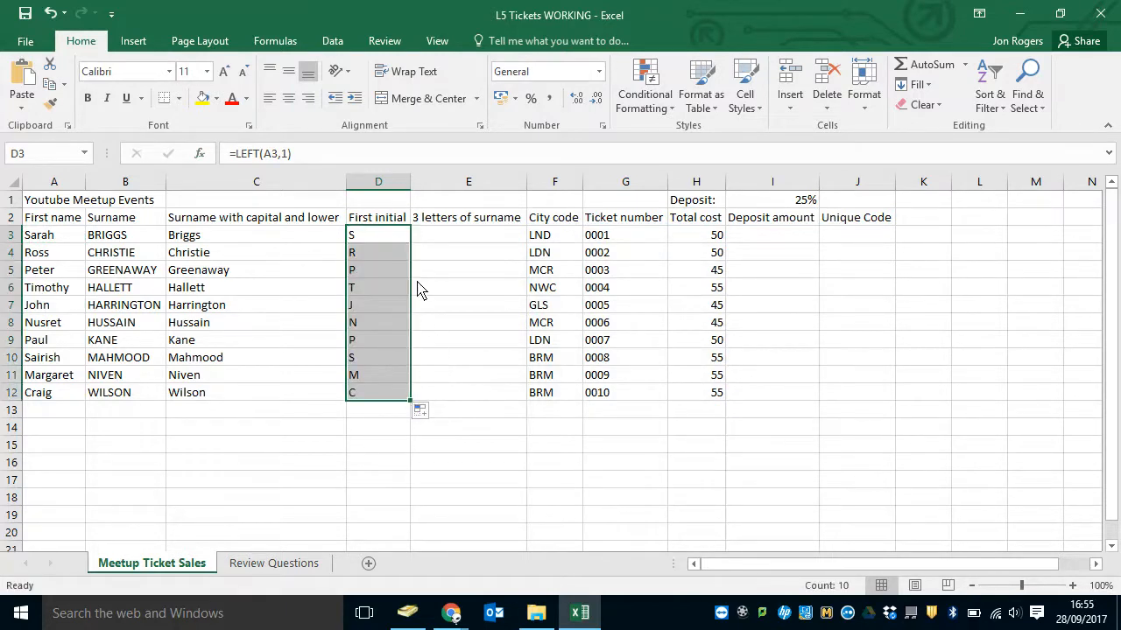
- Insert the LEFT text function in cell E3 under the 3 letters of surname heading
{"action": "left_click", "coordinate": [446, 243]}
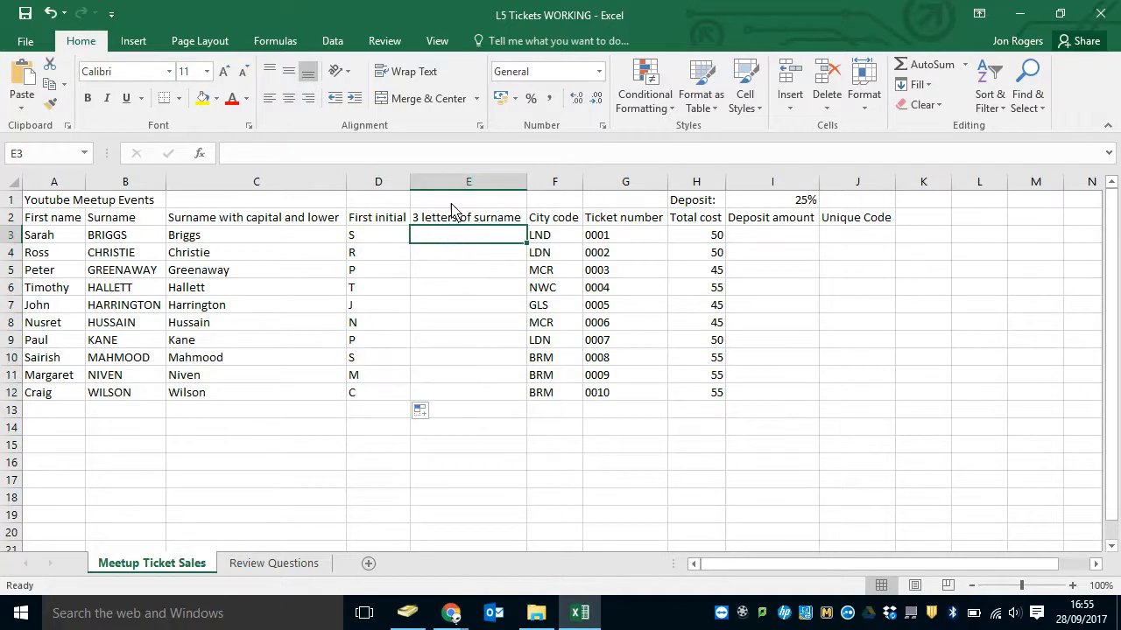
{"action": "left_click", "coordinate": [200, 154]}
{"action": "scroll", "coordinate": [758, 354], "scroll_direction": "down", "scroll_amount": 1}
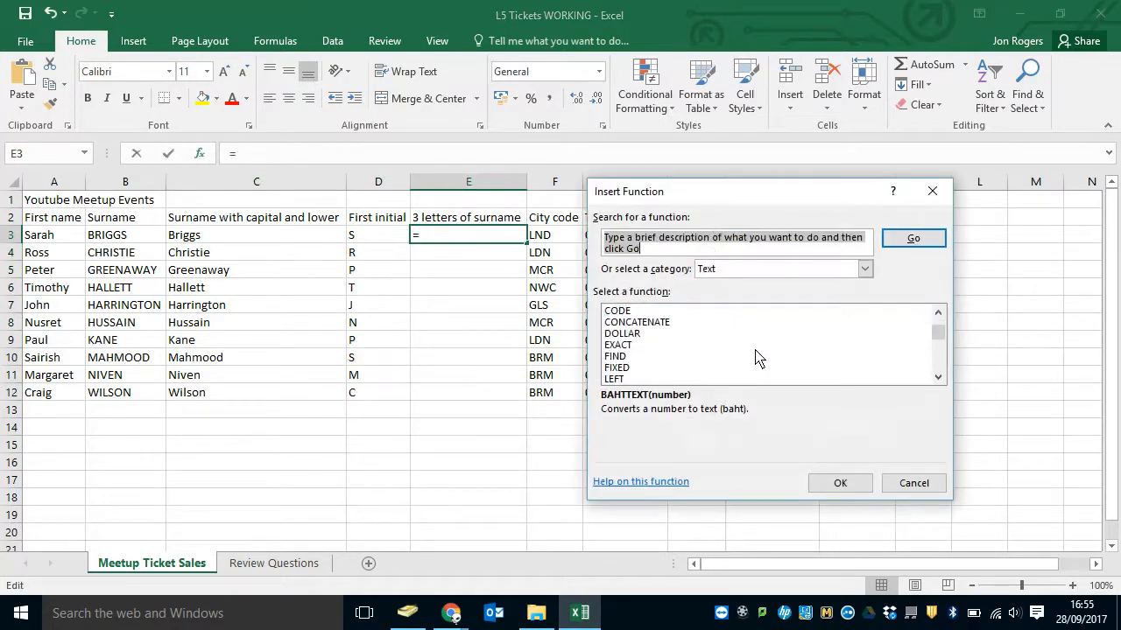
{"action": "left_click", "coordinate": [637, 380]}
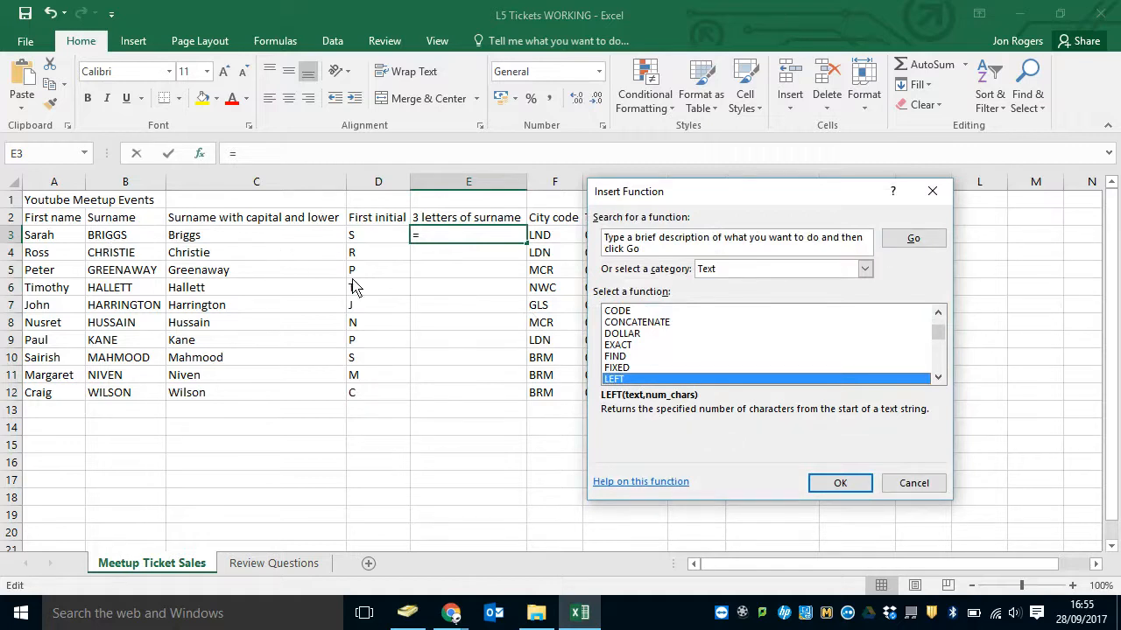
{"action": "left_click", "coordinate": [853, 487]}
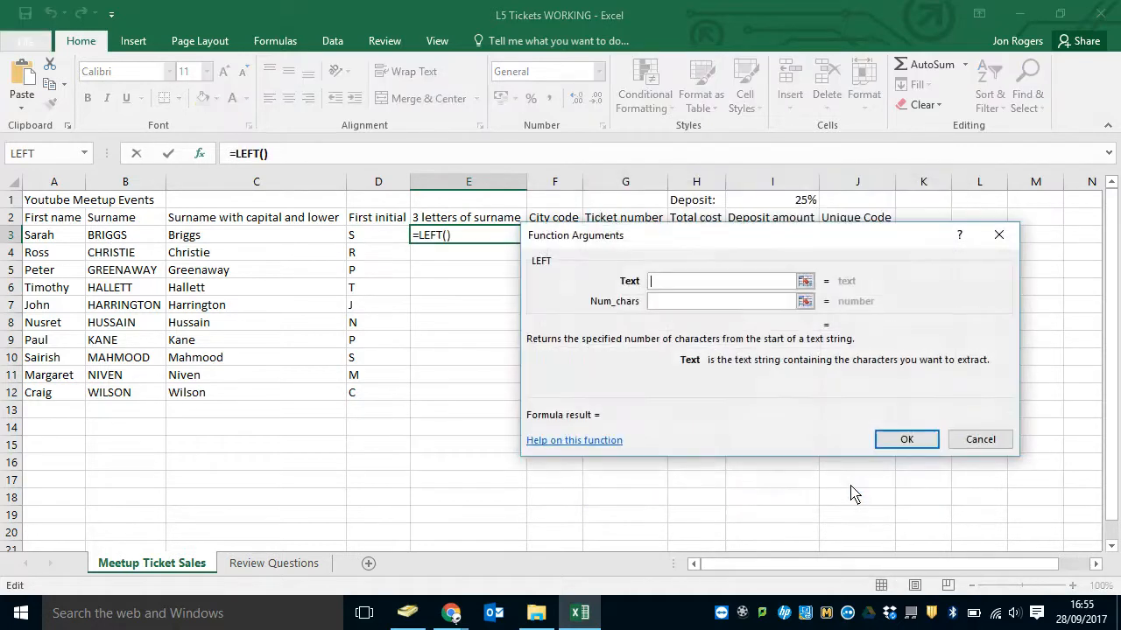
- Set LEFT's text to B3 and its number of characters to 3, and fill the formula down to E12
{"action": "left_click", "coordinate": [119, 240]}
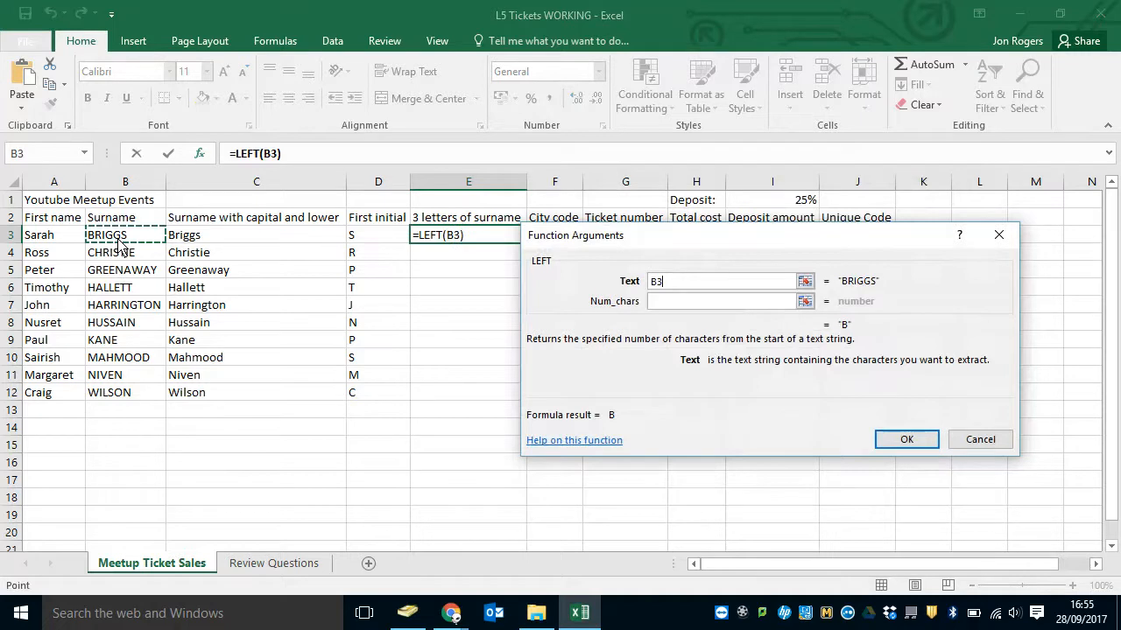
{"action": "left_click", "coordinate": [712, 303]}
{"action": "type", "text": "3"}
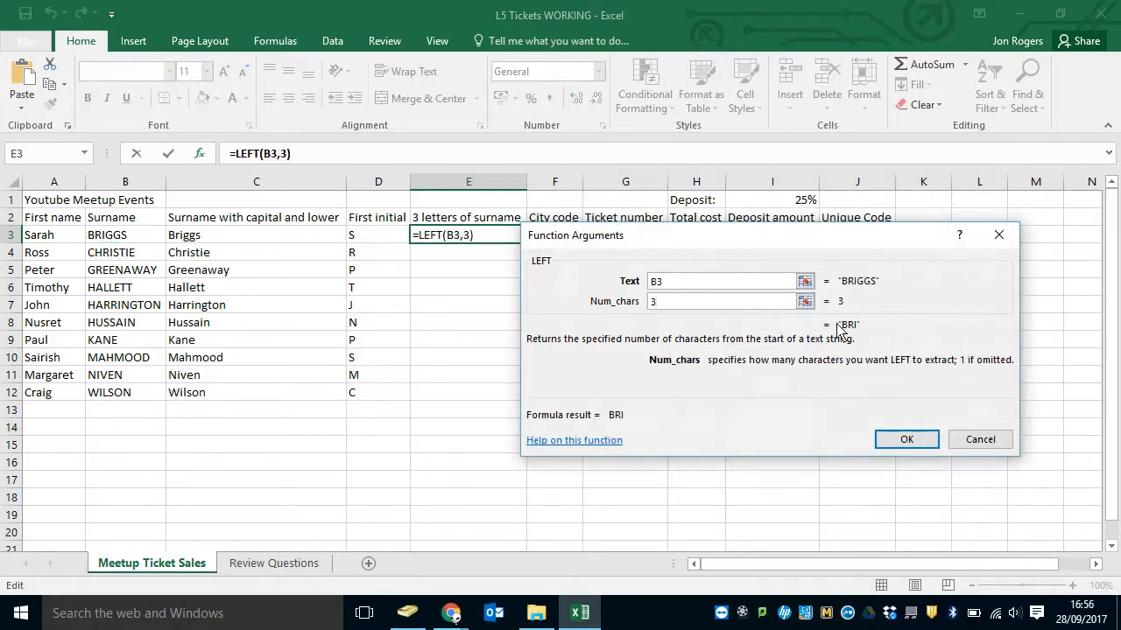
{"action": "left_click", "coordinate": [906, 446]}
{"action": "left_click_drag", "start_coordinate": [528, 245], "coordinate": [535, 405]}
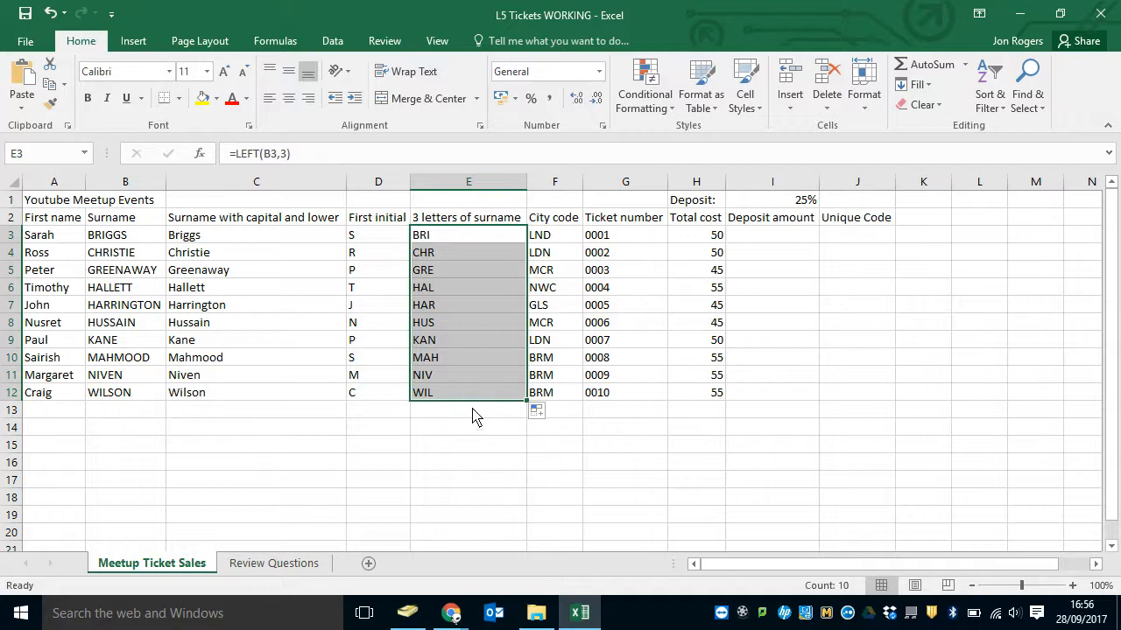
{"action": "left_click", "coordinate": [210, 420]}
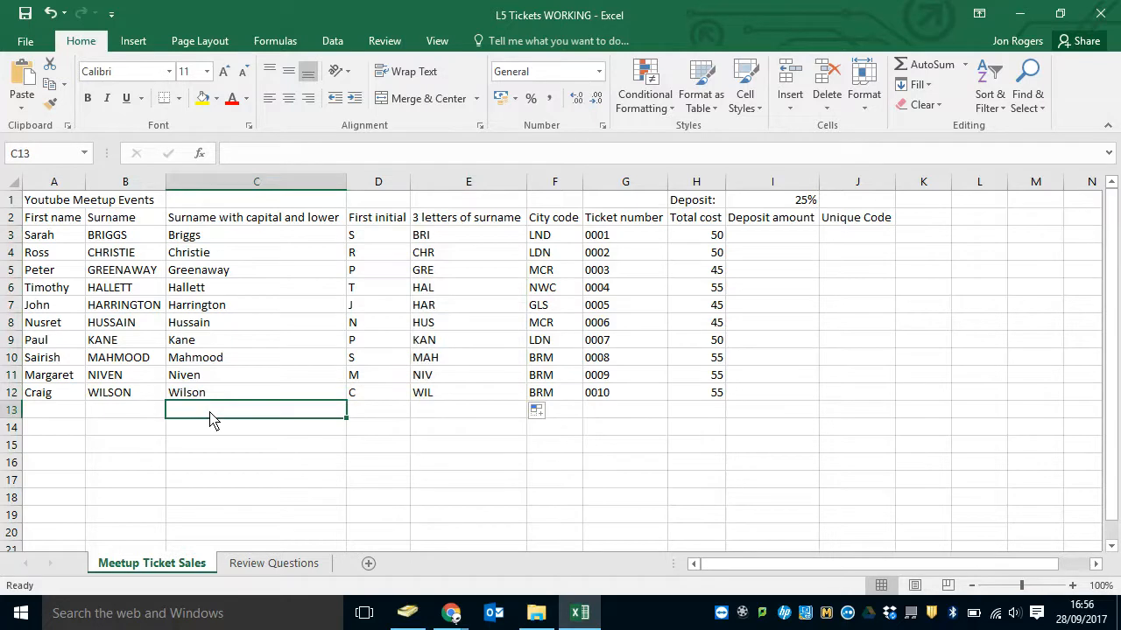
{"action": "left_click", "coordinate": [369, 416]}
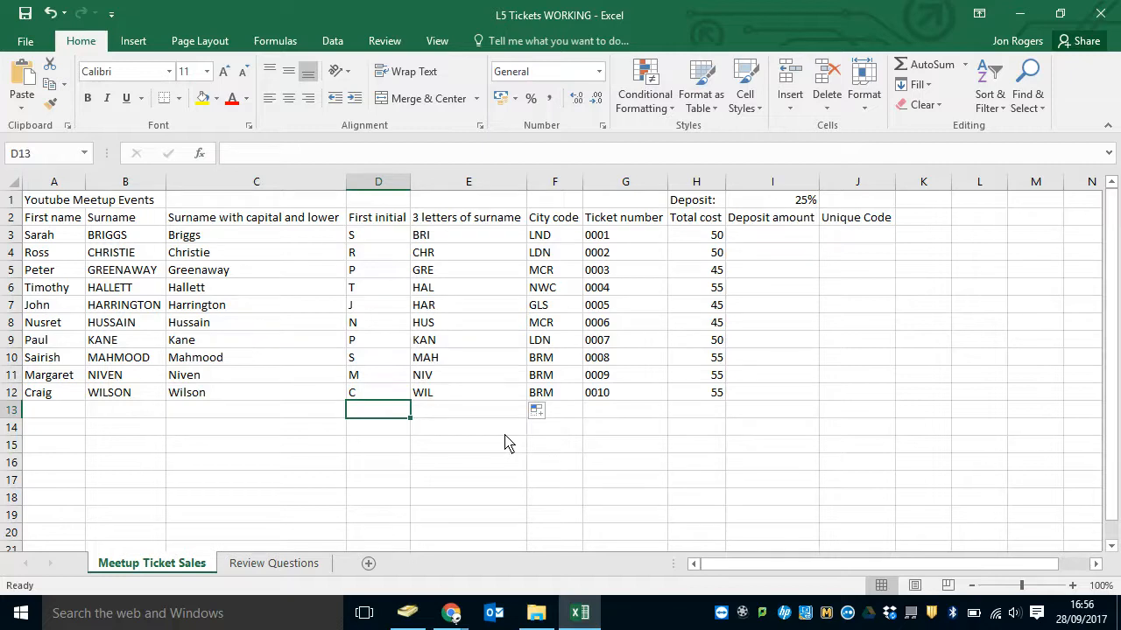
{"action": "left_click", "coordinate": [909, 604]}
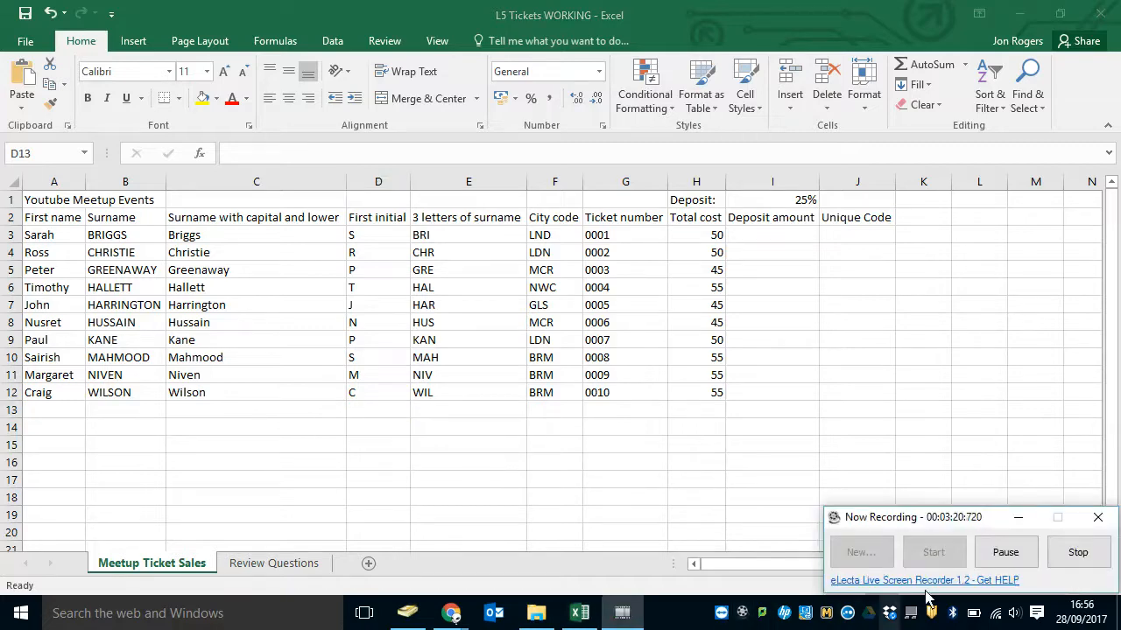